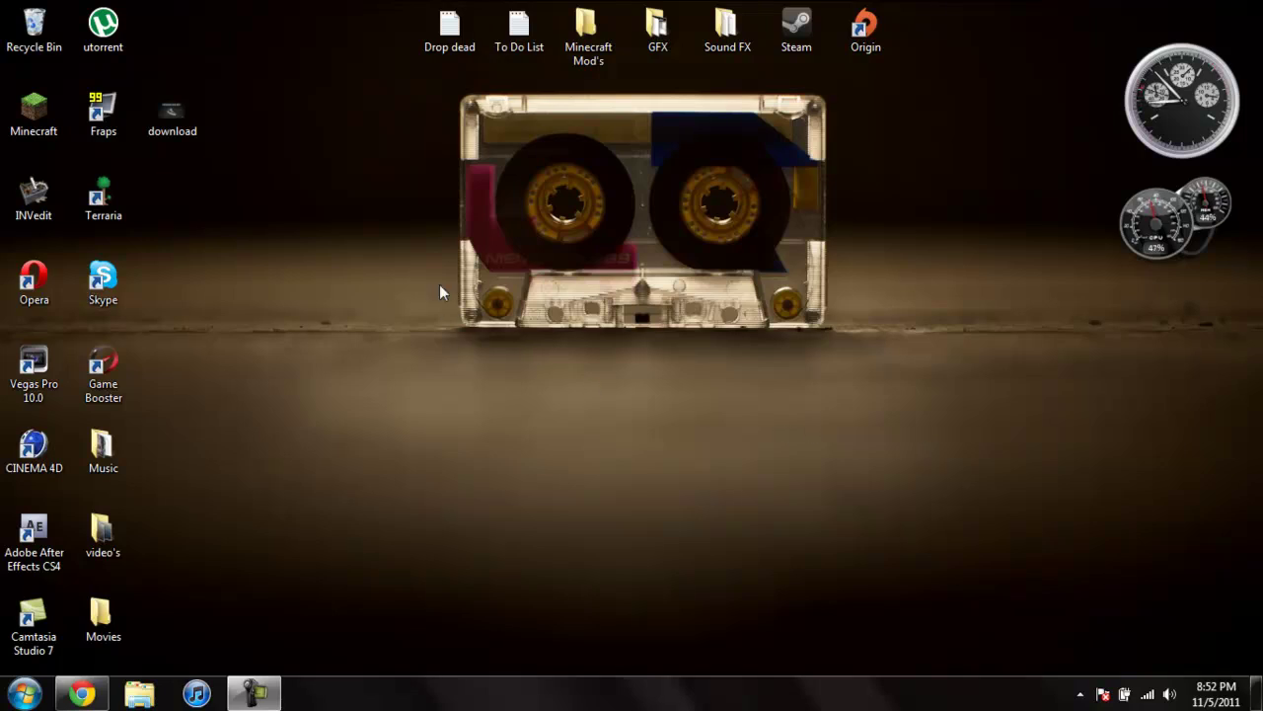
- Open the Desktop Background settings from the desktop's Personalize menu
right_click(385, 211)
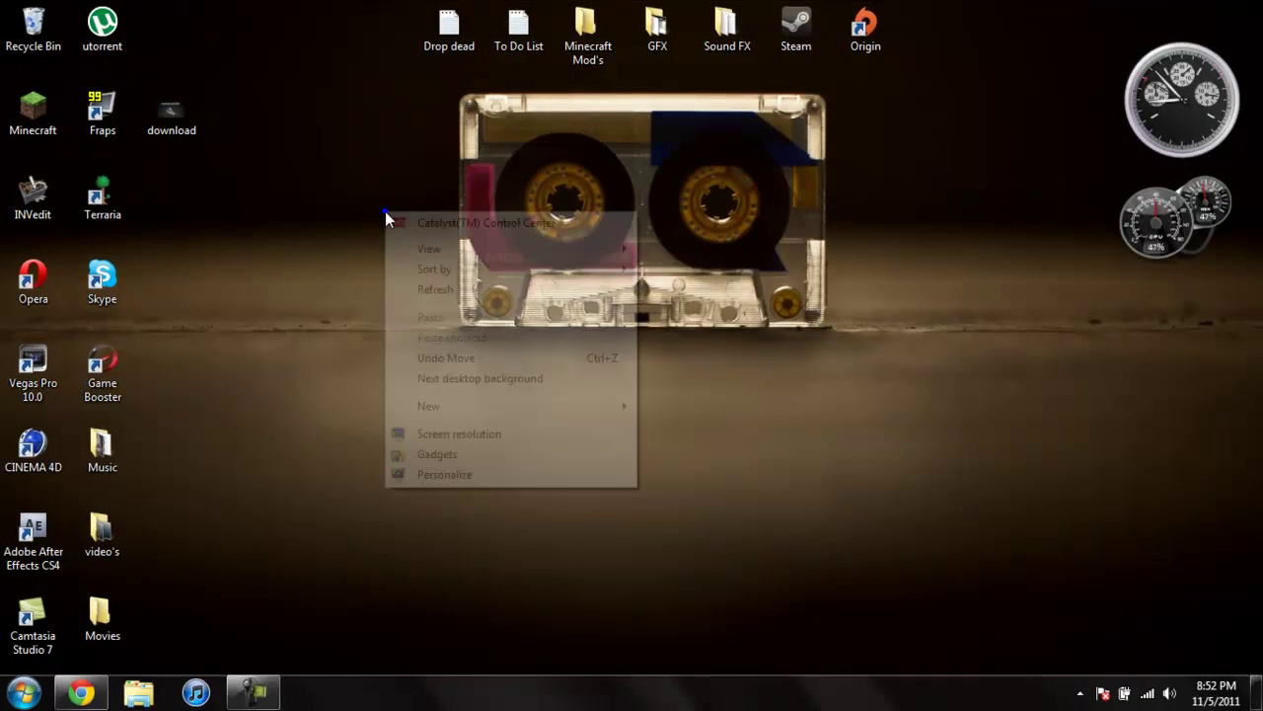
click(449, 476)
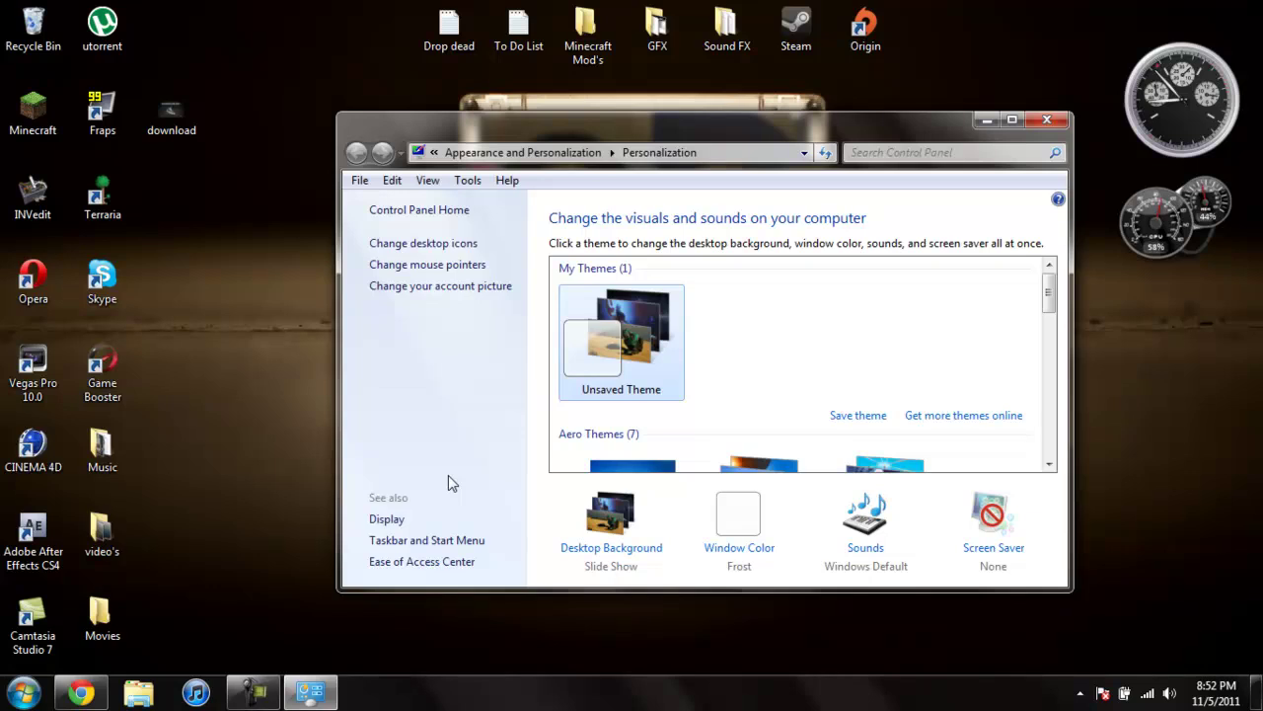
click(612, 548)
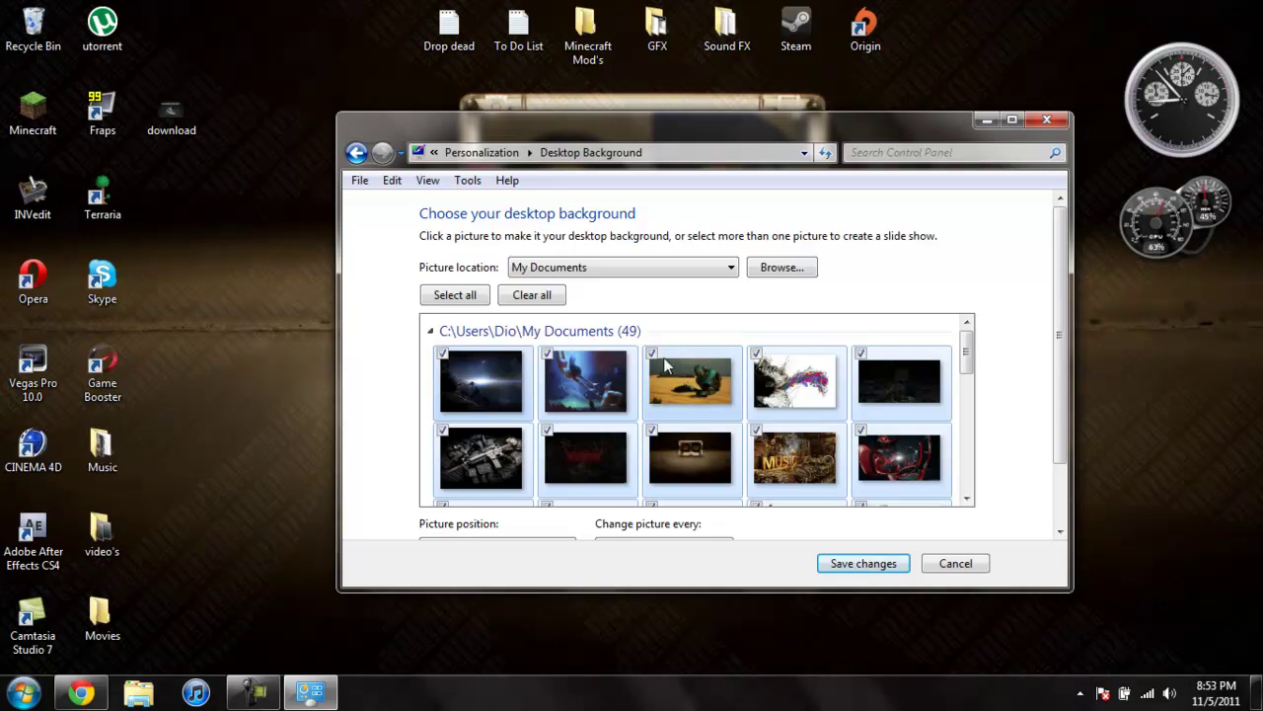
- Maximize the window to review all 49 picture thumbnails, then restore it
click(1011, 120)
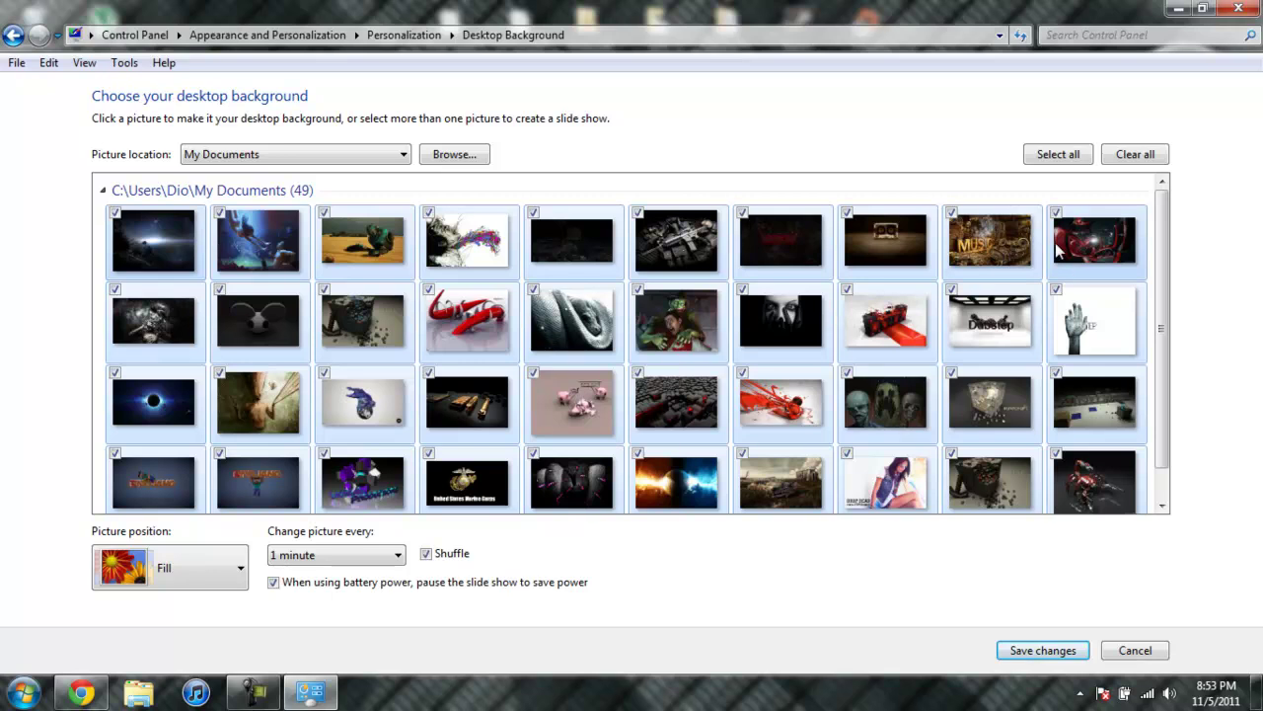
scroll(1140, 336, down, 2)
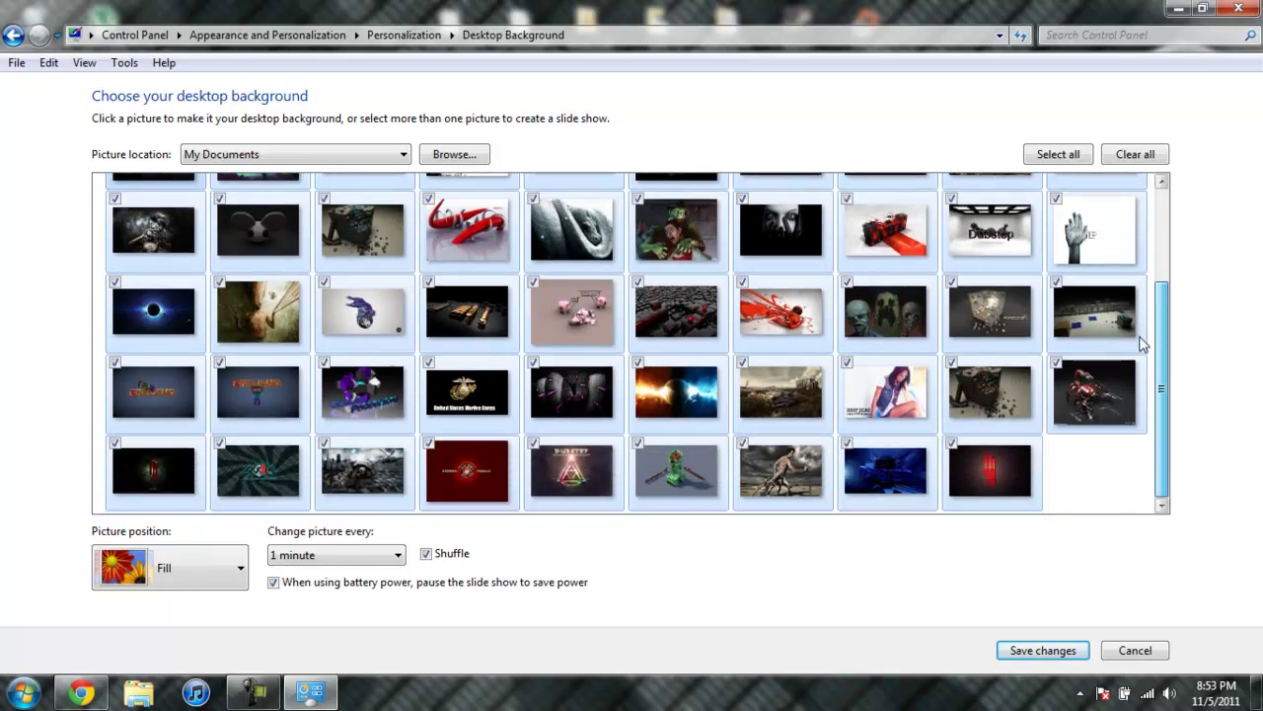
scroll(1140, 343, up, 3)
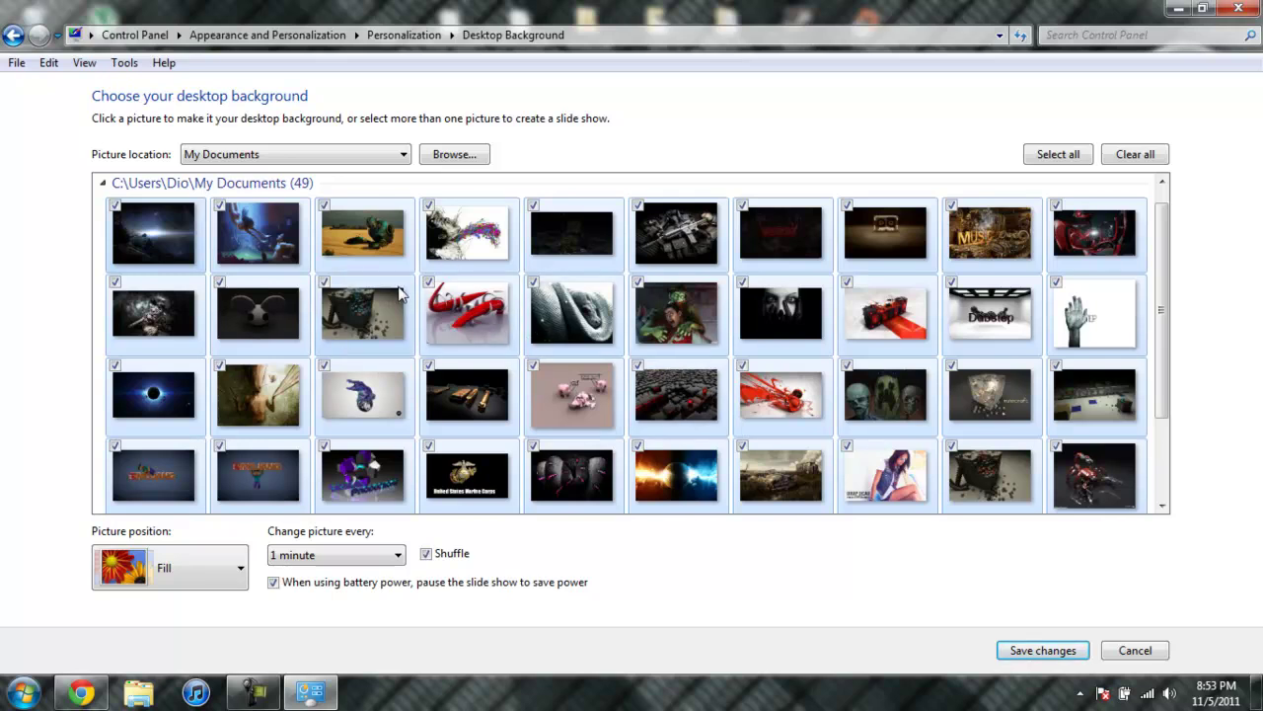
scroll(1160, 251, up, 1)
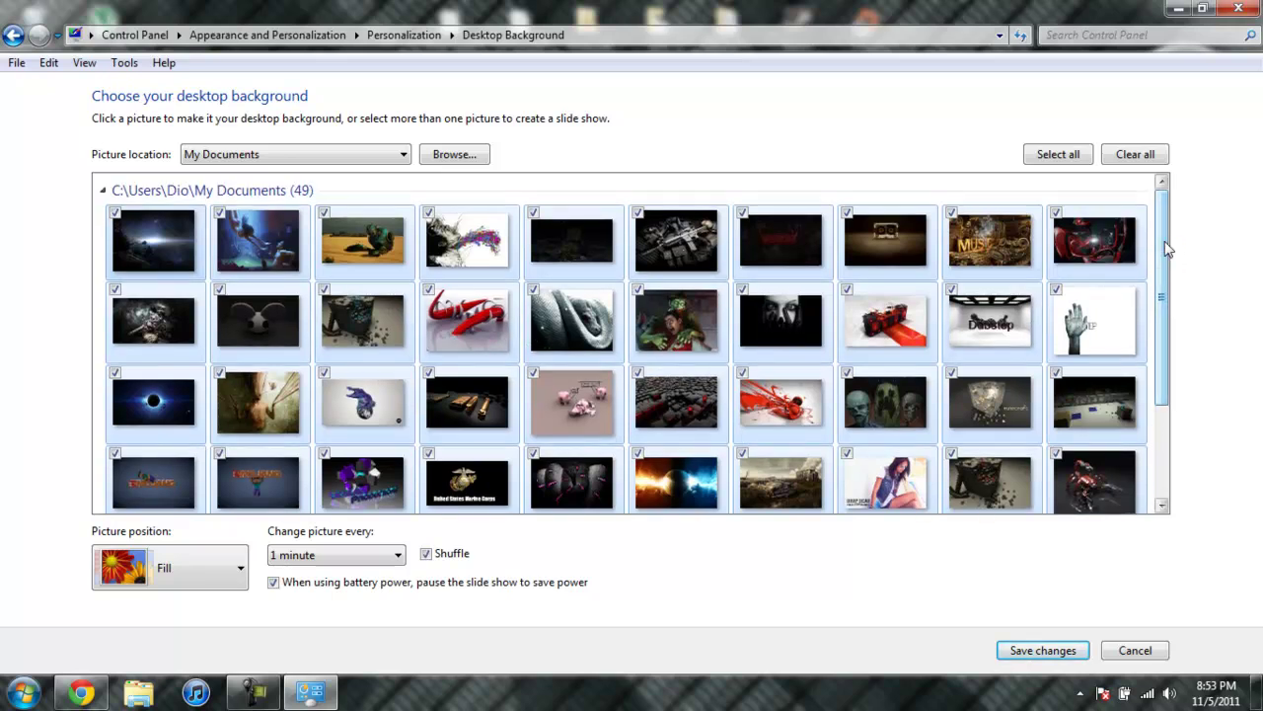
drag(1164, 247, 1150, 403)
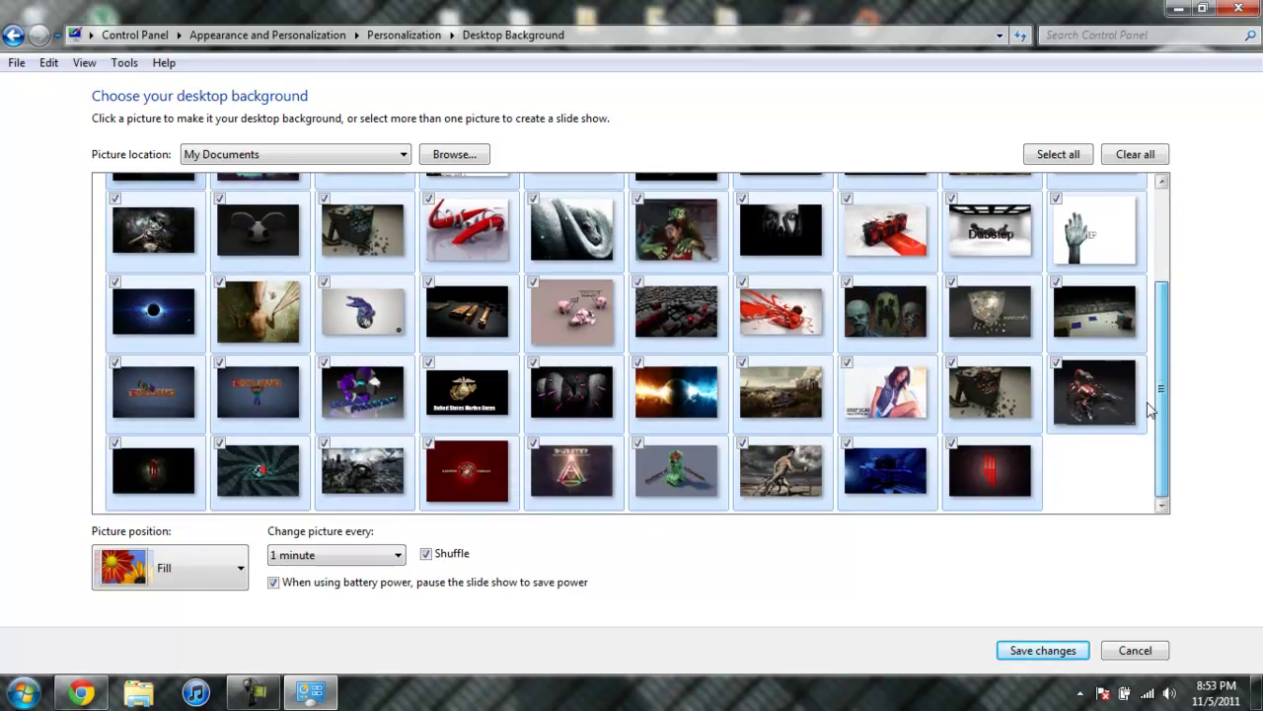
click(1202, 8)
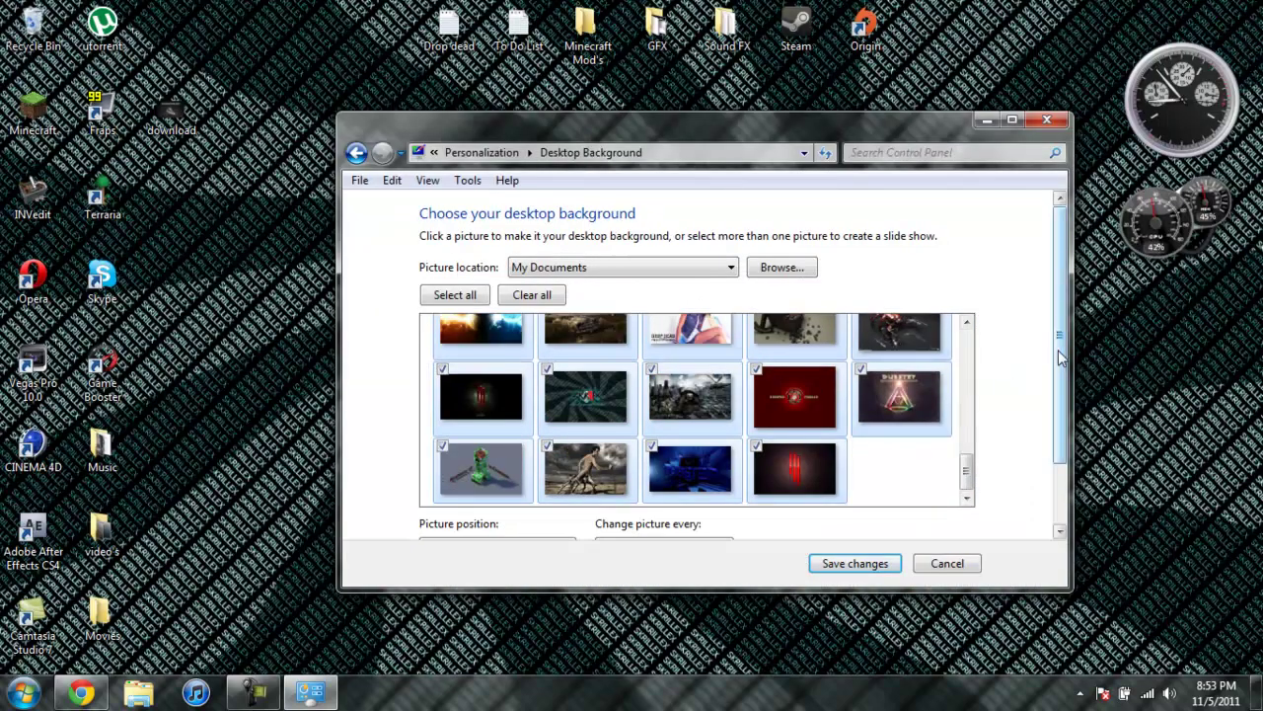
- Switch the picture position to Fit, then back to Fill
drag(1057, 350, 1051, 481)
click(565, 481)
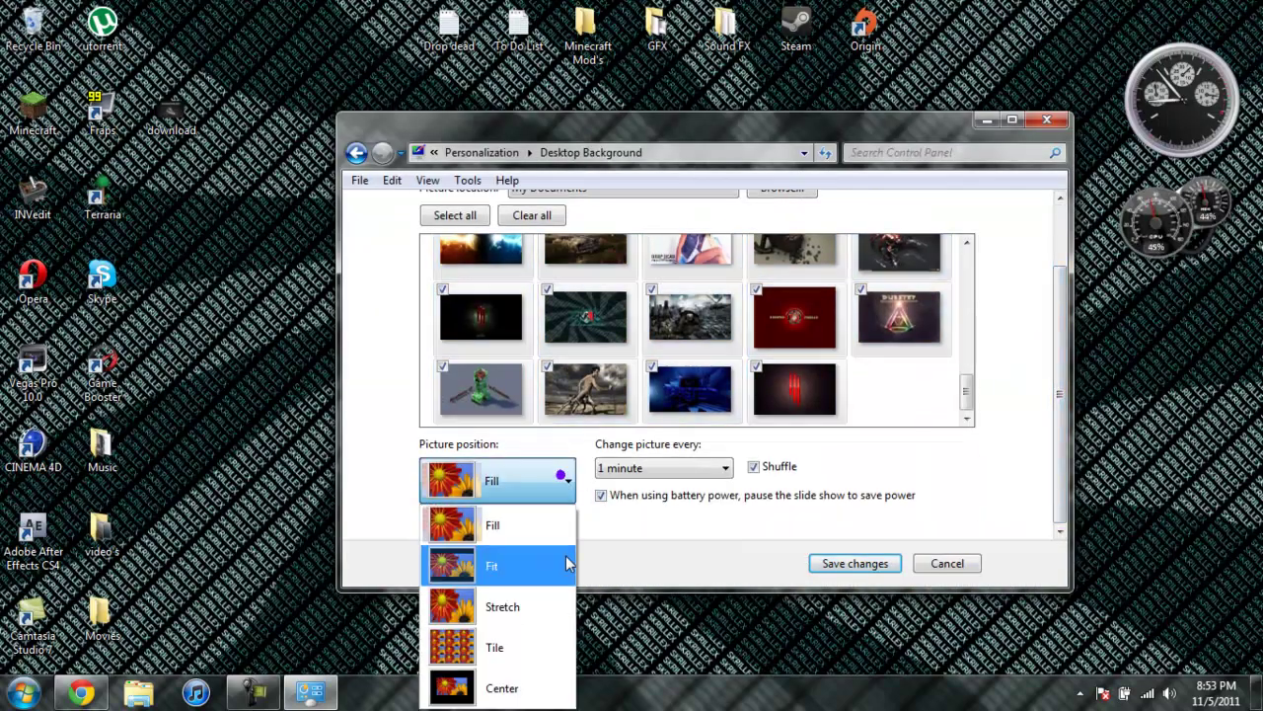
click(492, 565)
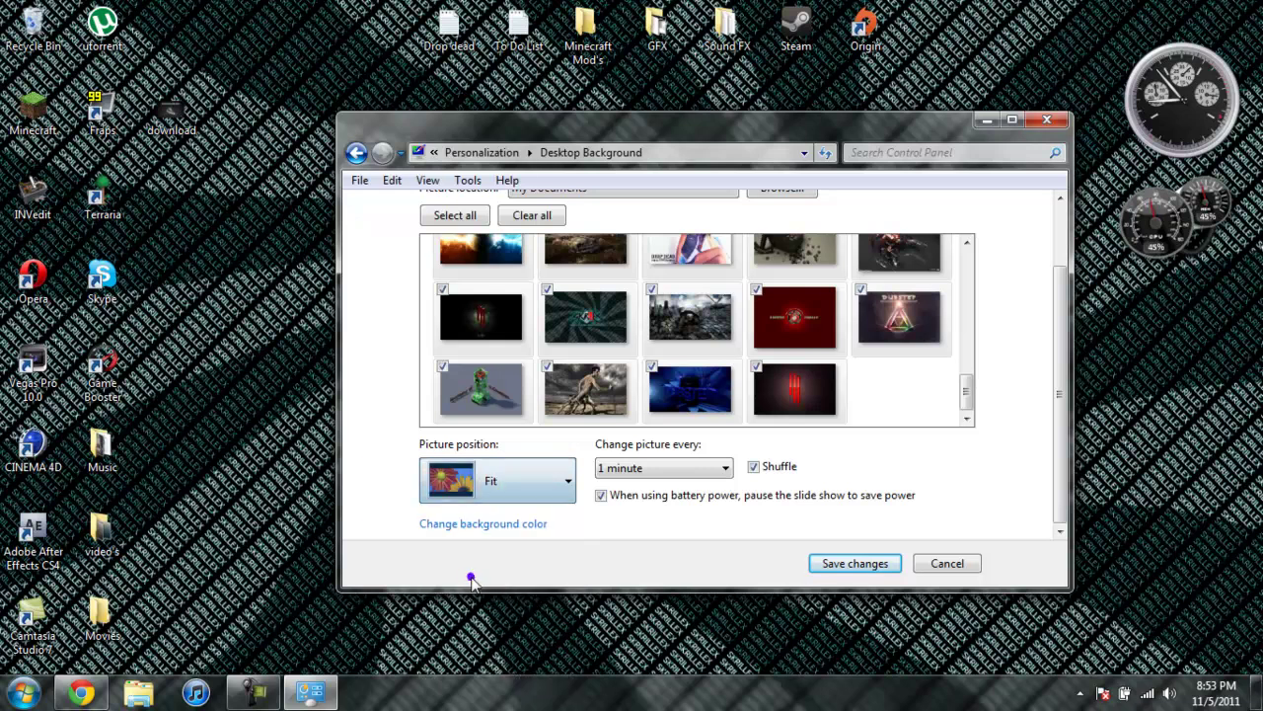
click(568, 481)
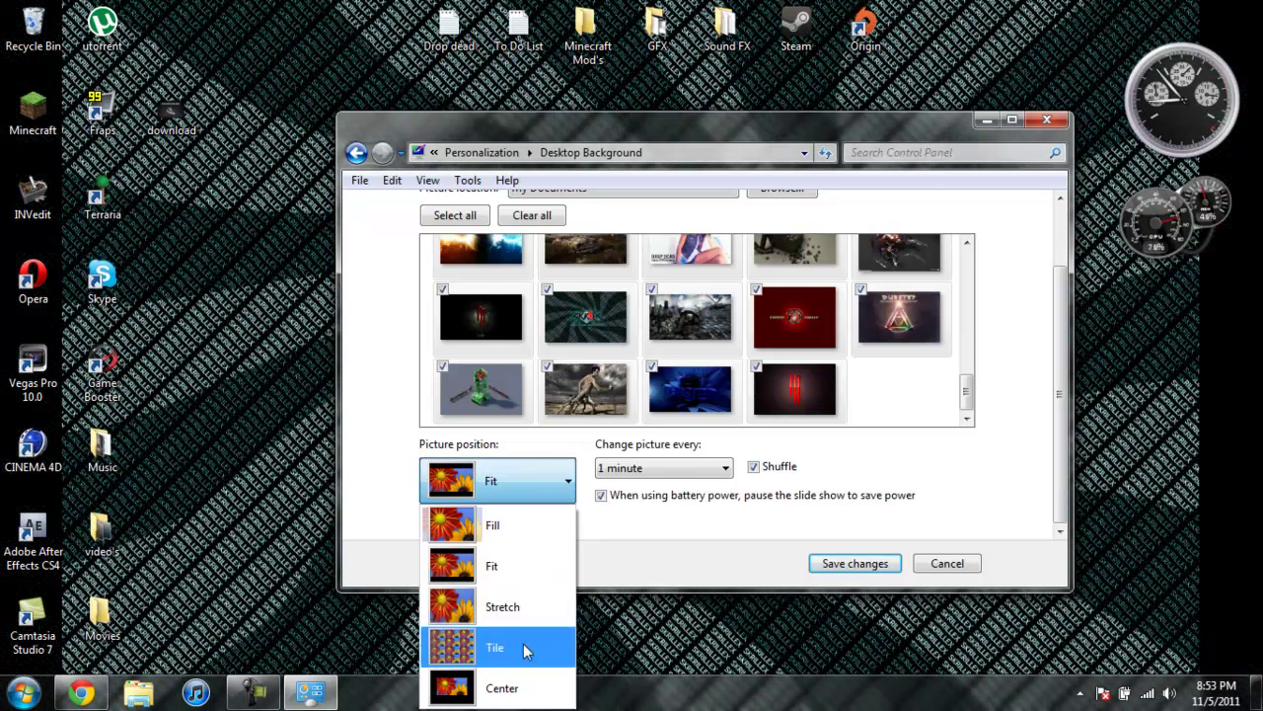
click(499, 525)
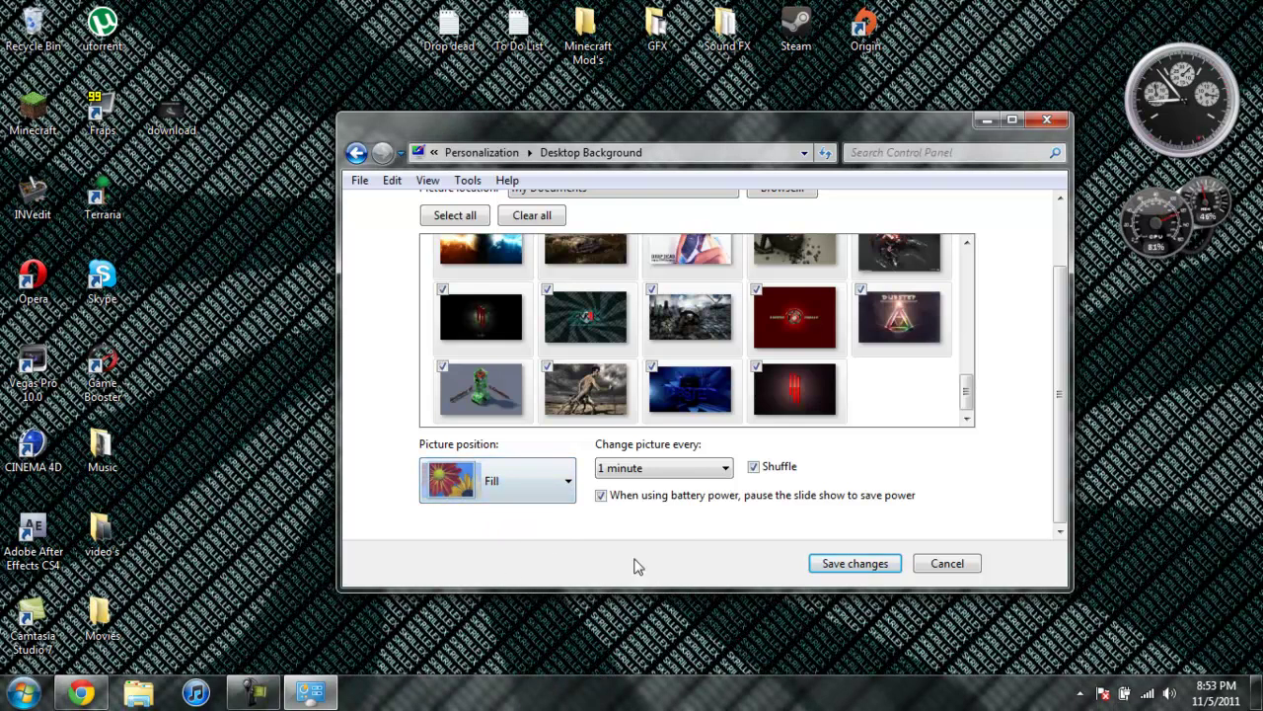
- Set the slideshow to change pictures every 10 seconds and minimize the window
click(723, 472)
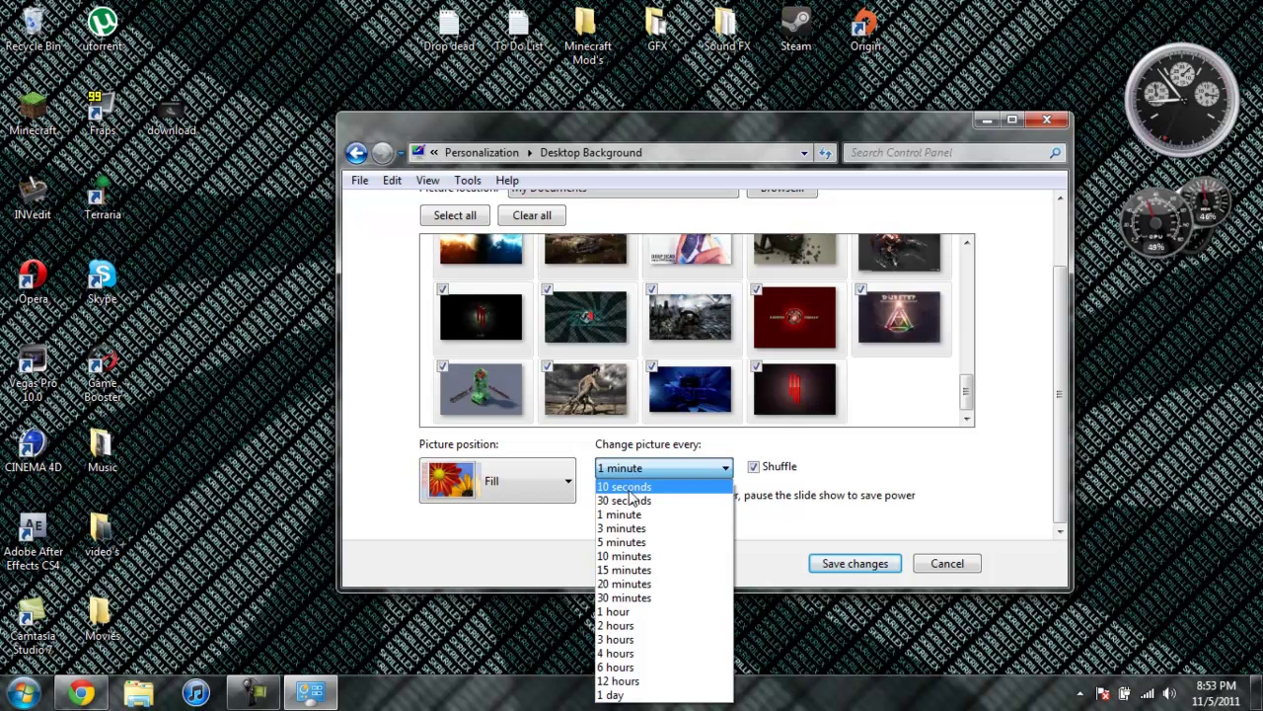
click(633, 488)
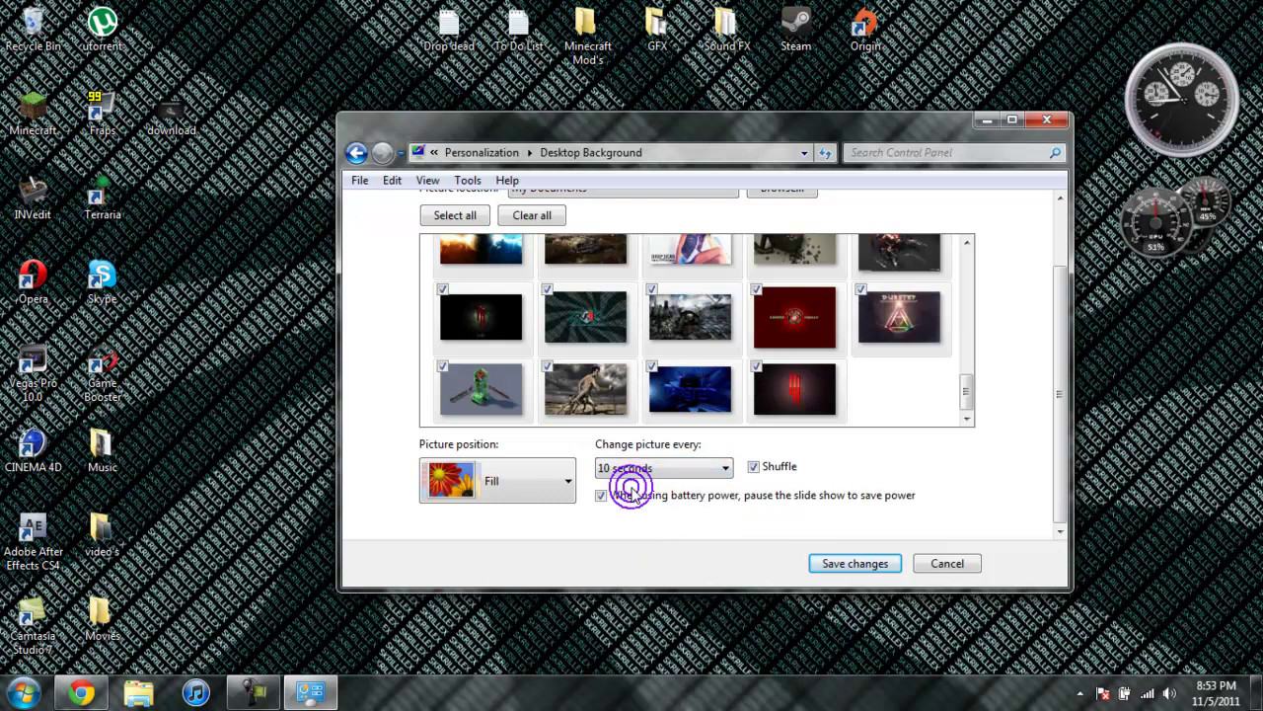
click(987, 119)
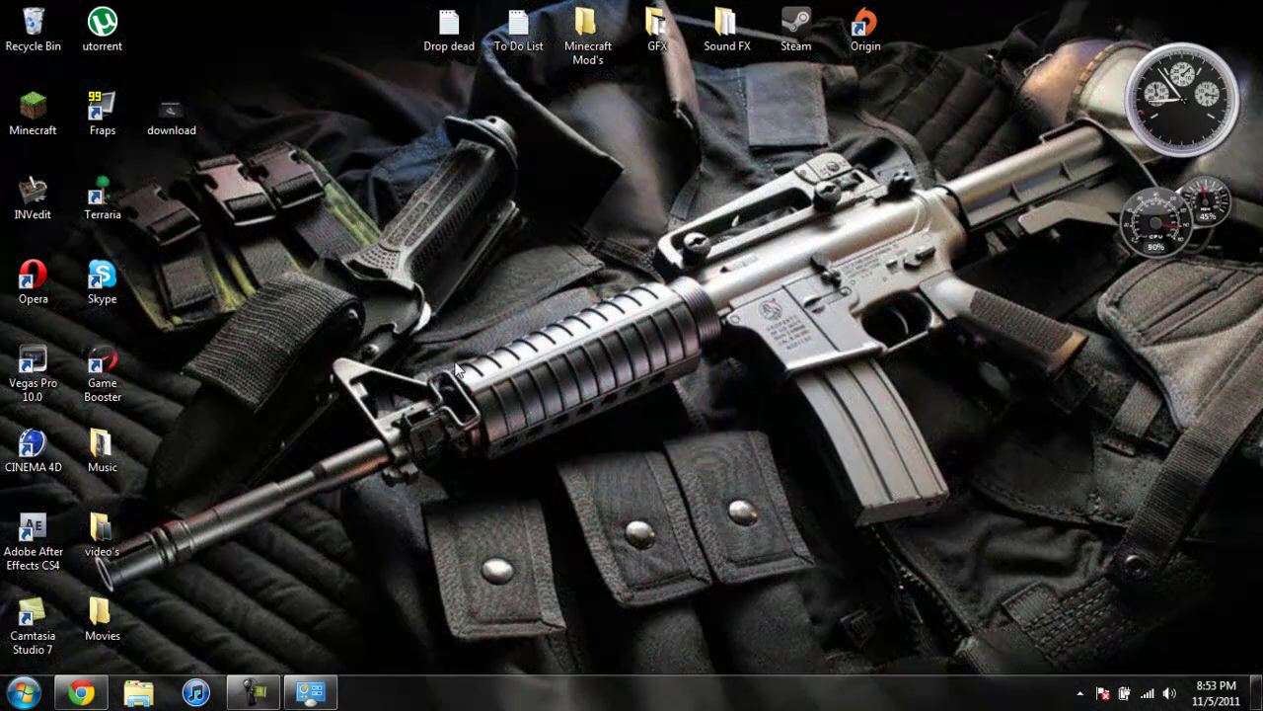
- Restore the background settings window and set the slideshow interval to 1 minute
click(311, 691)
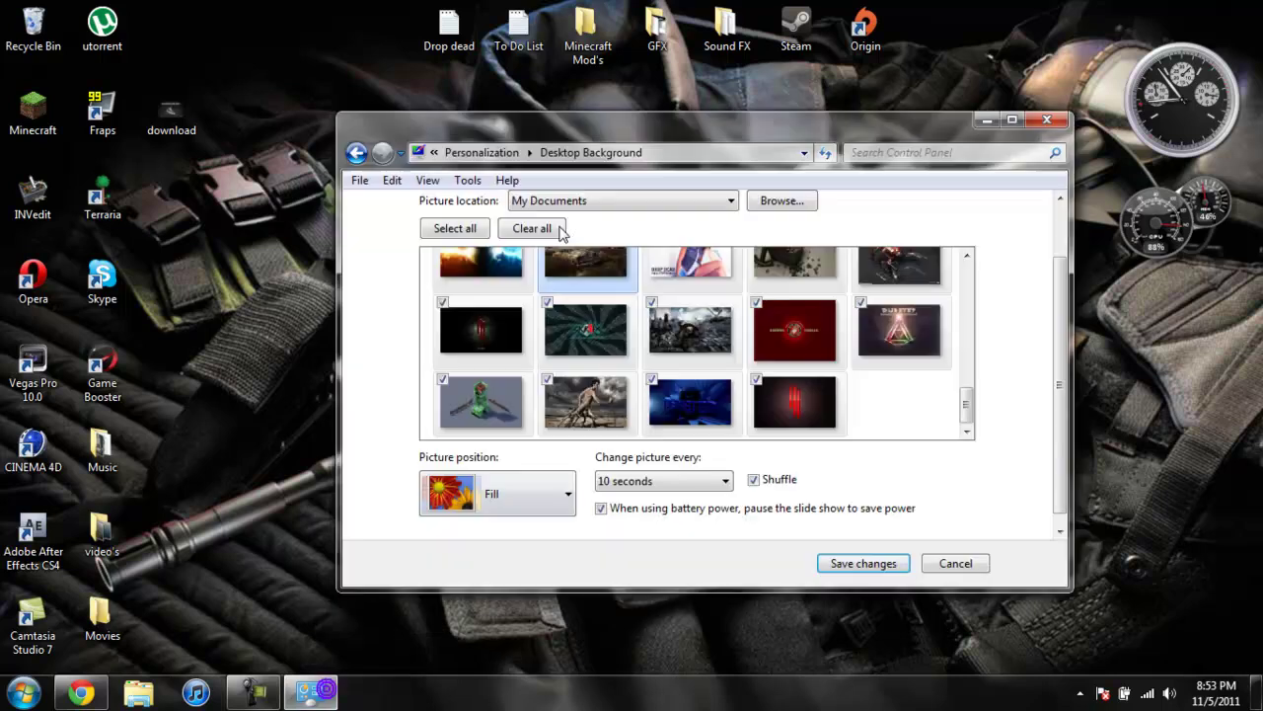
click(704, 484)
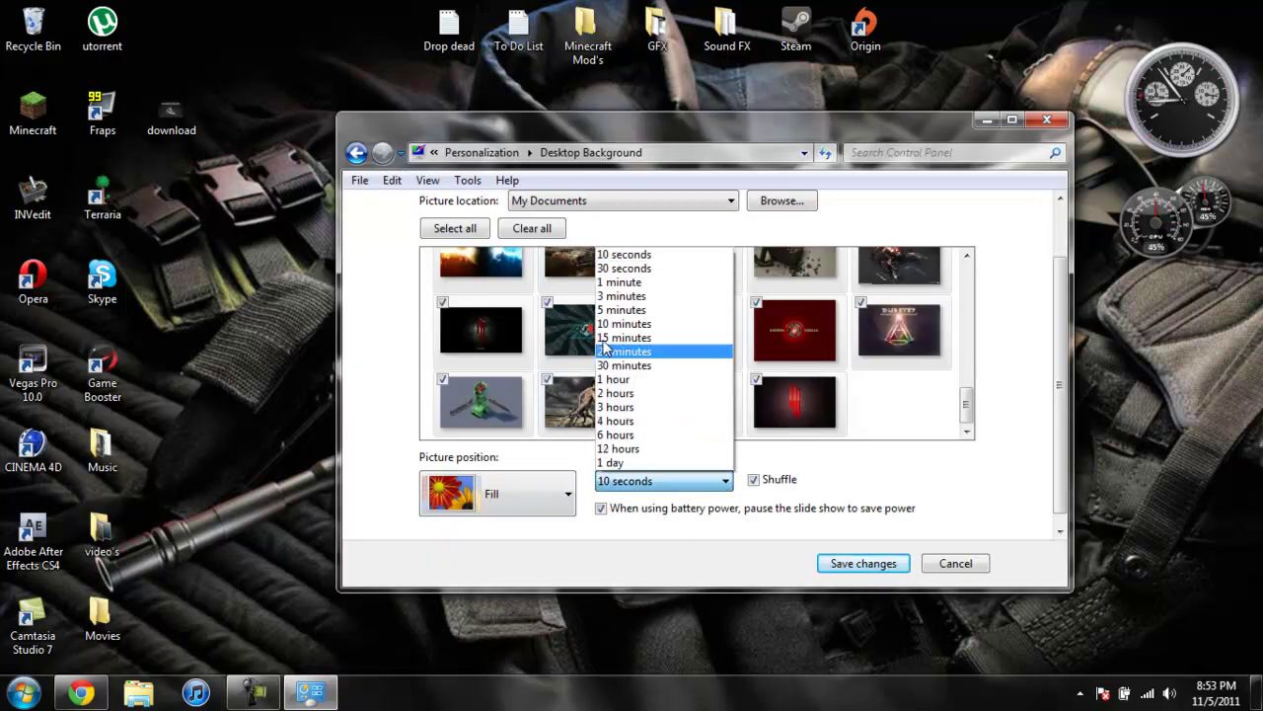
click(632, 289)
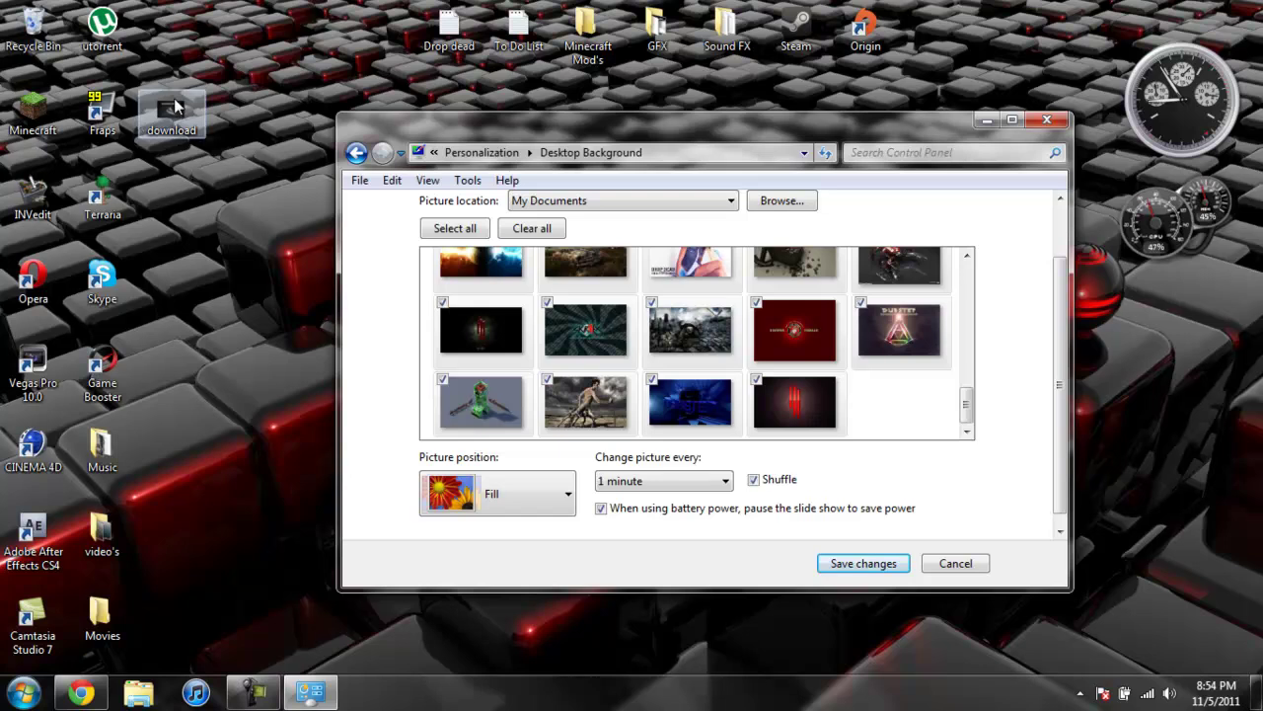
- Add the downloaded sneaker image to the collection, then clear and reselect all pictures
drag(171, 112, 860, 400)
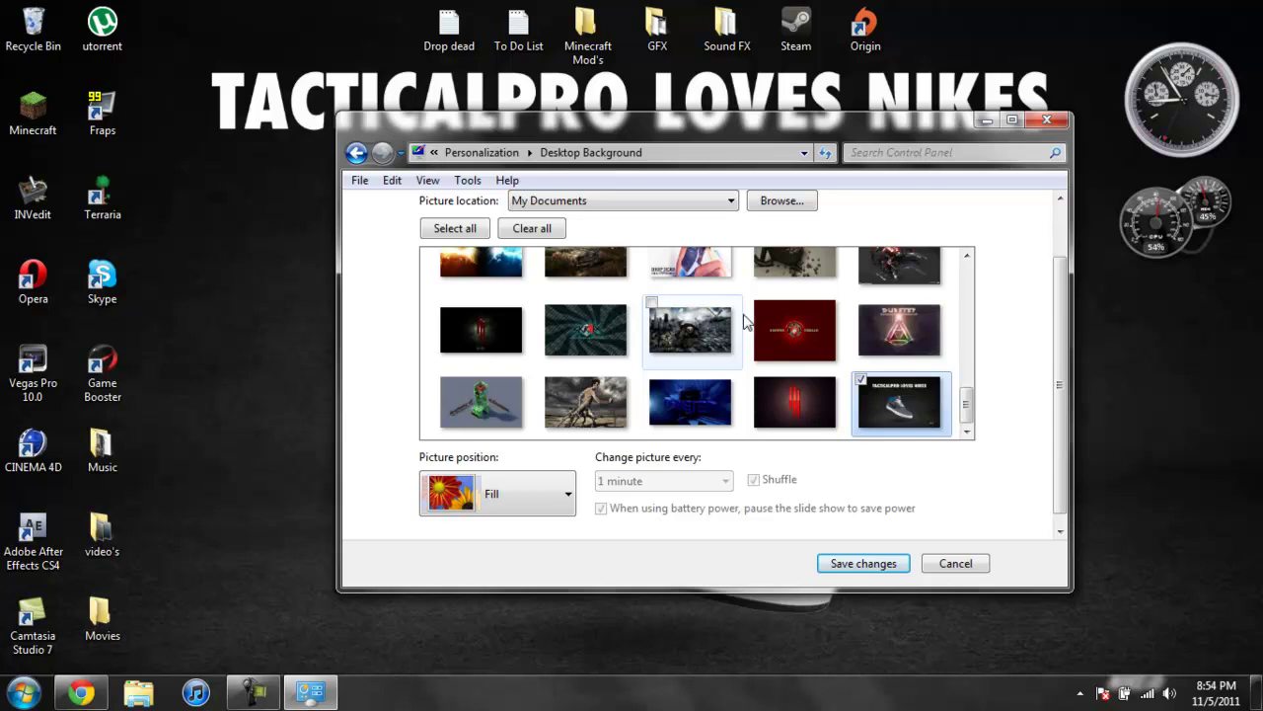
mouse_move(965, 399)
mouse_down()
mouse_move(965, 276)
mouse_move(965, 405)
mouse_up()
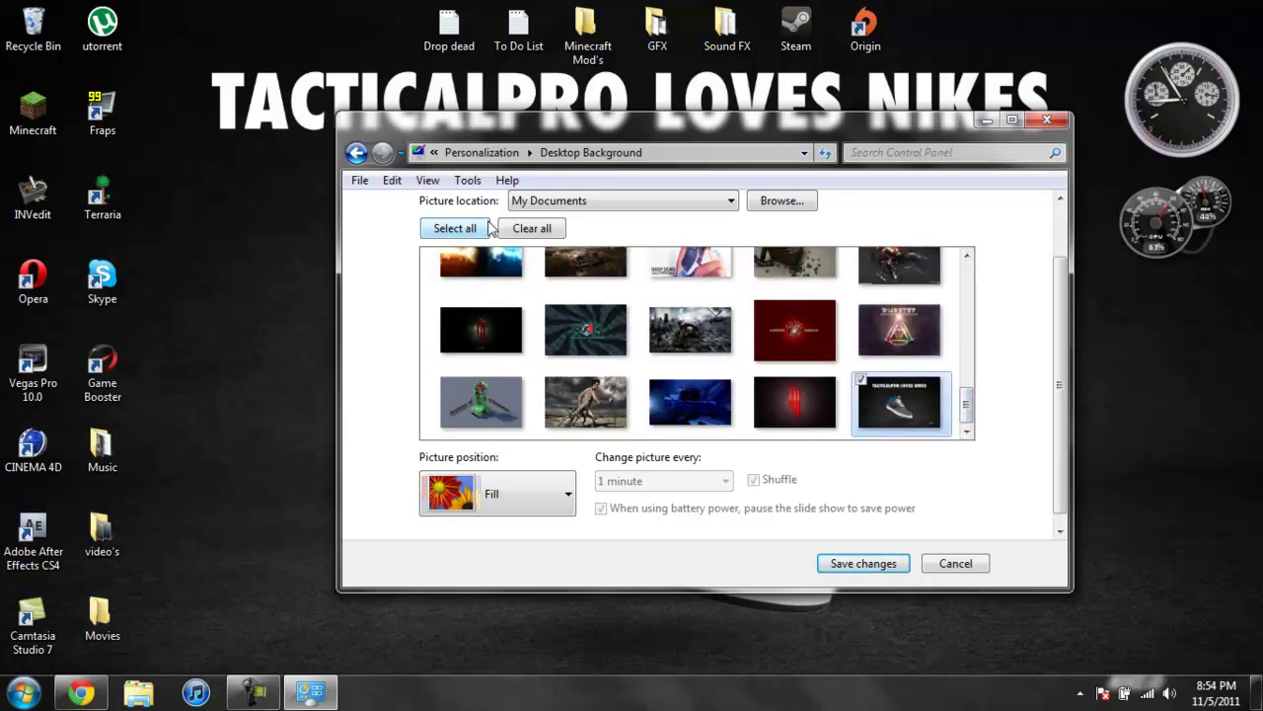
click(454, 230)
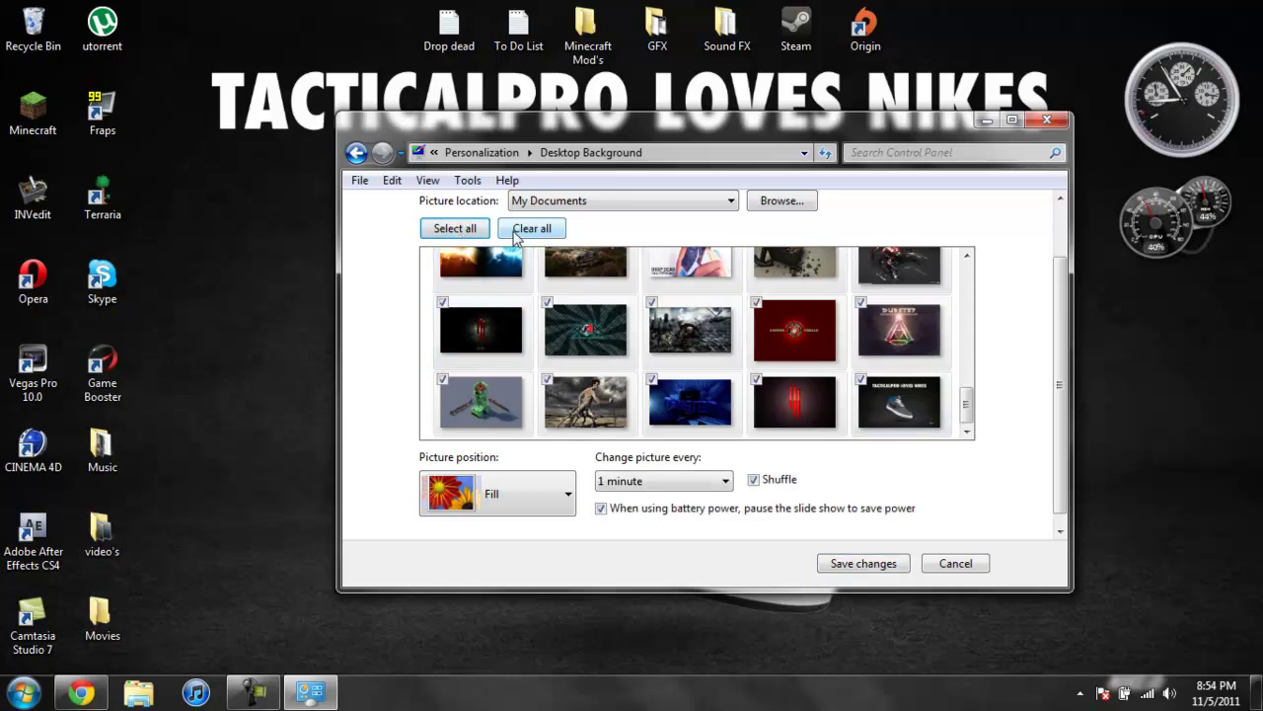
click(514, 235)
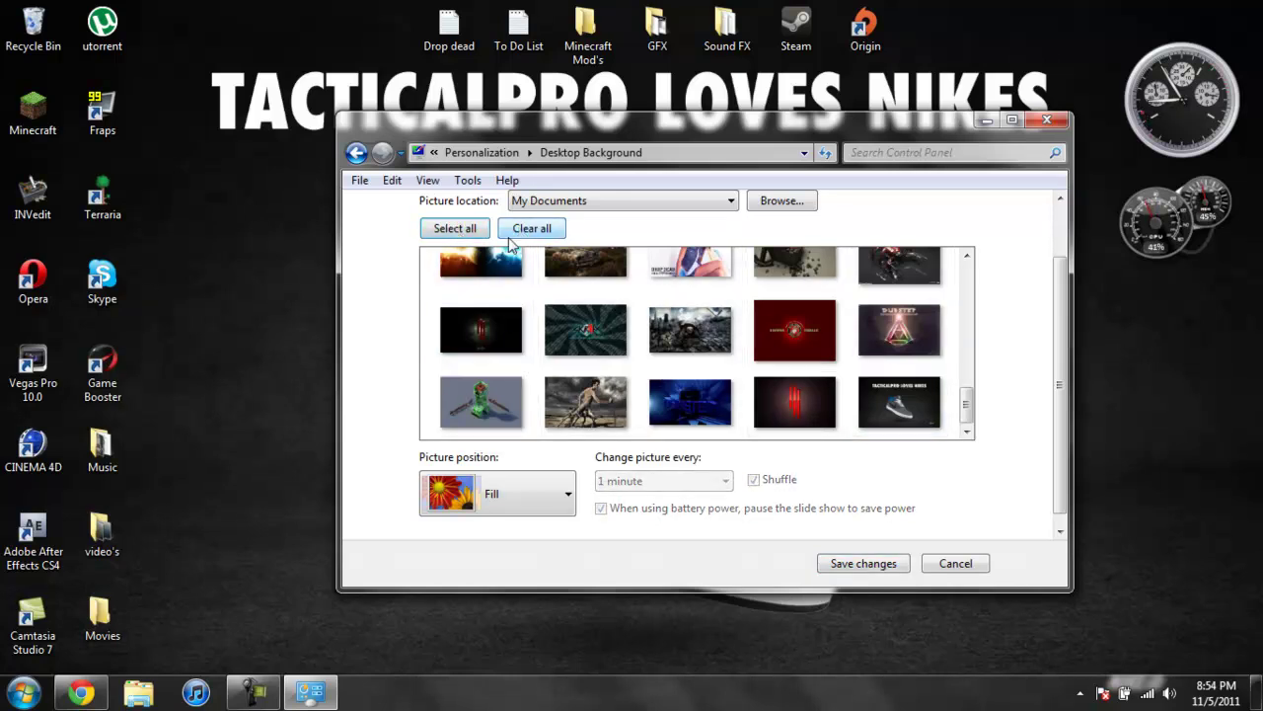
click(861, 379)
click(757, 378)
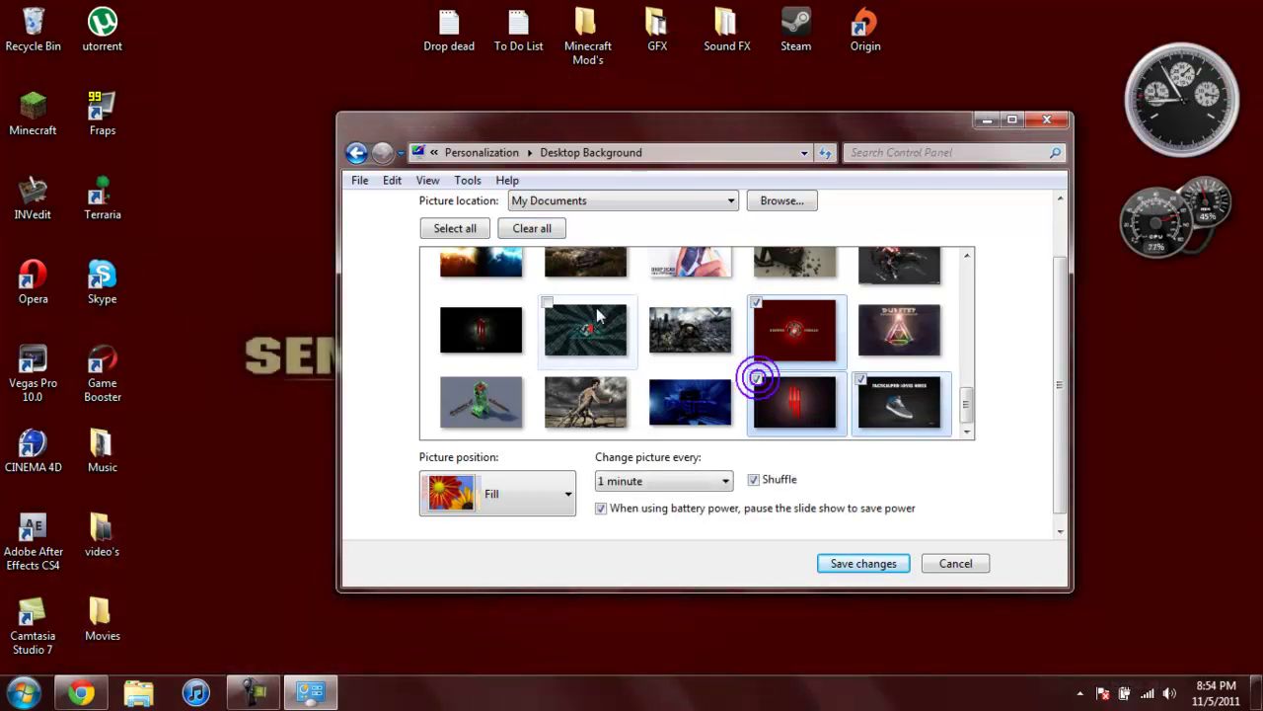
click(473, 231)
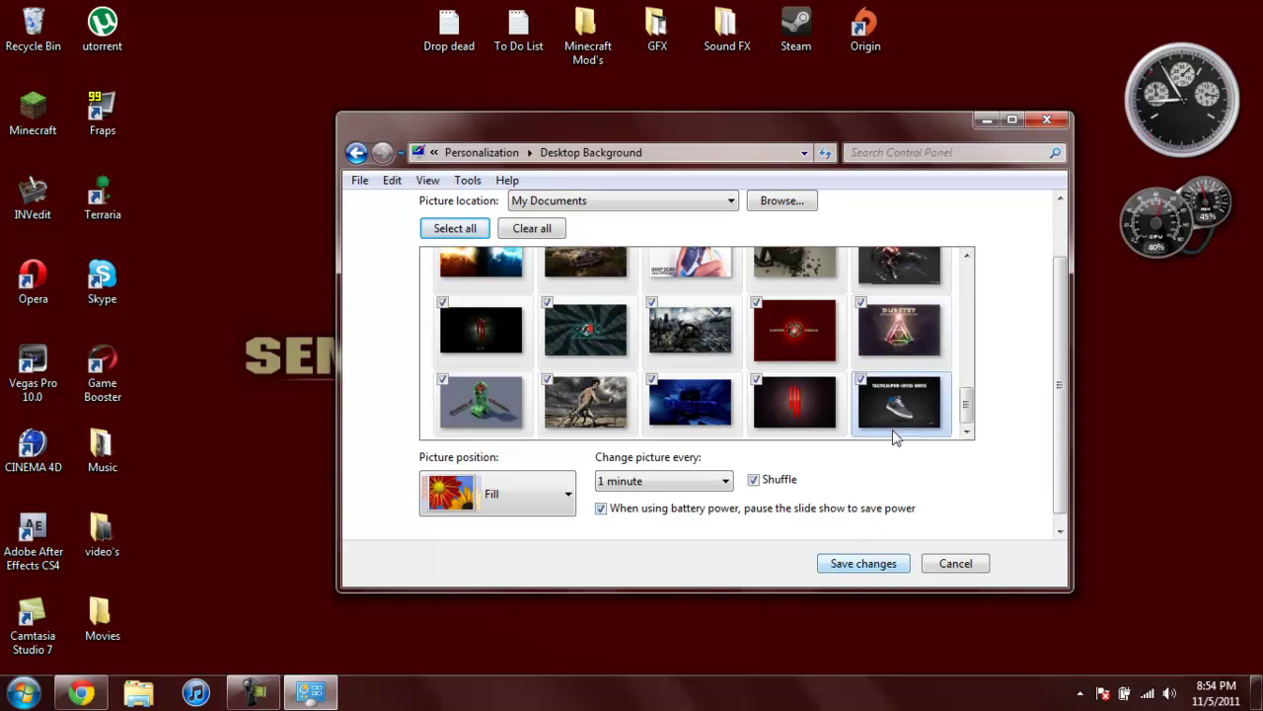
- Try the sneaker picture alone, then reselect all pictures and save the changes
click(885, 400)
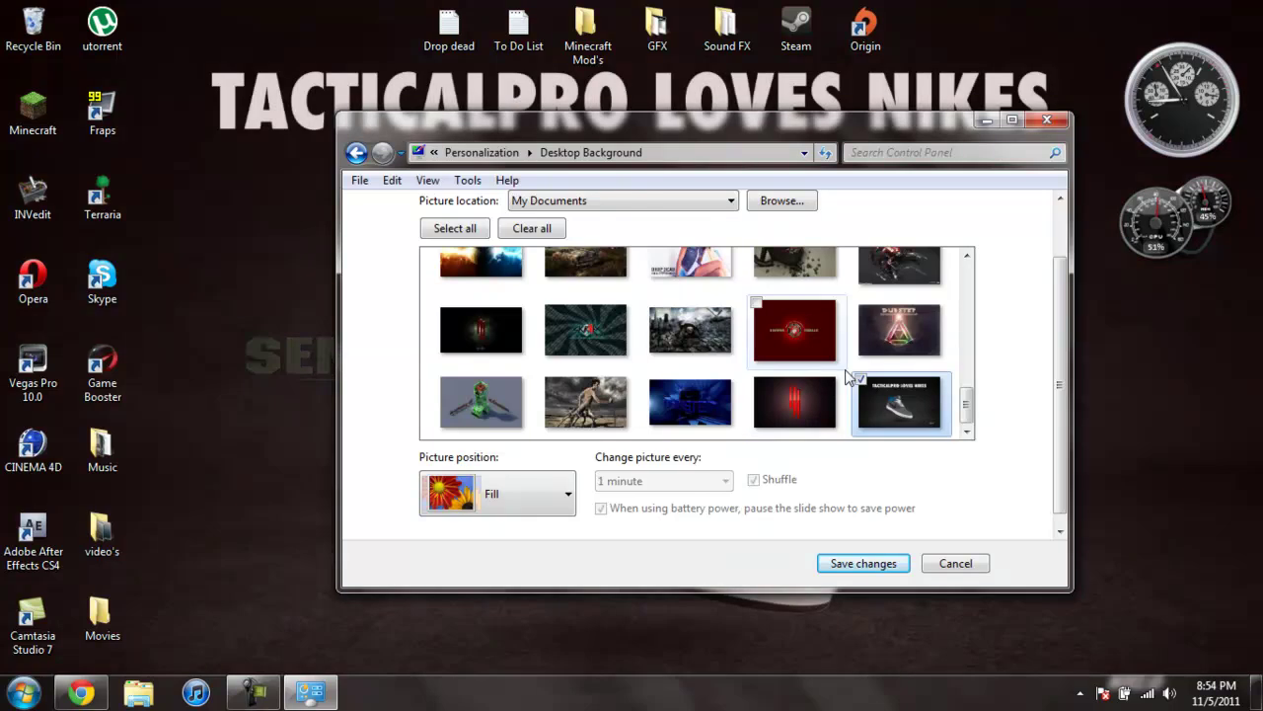
click(446, 227)
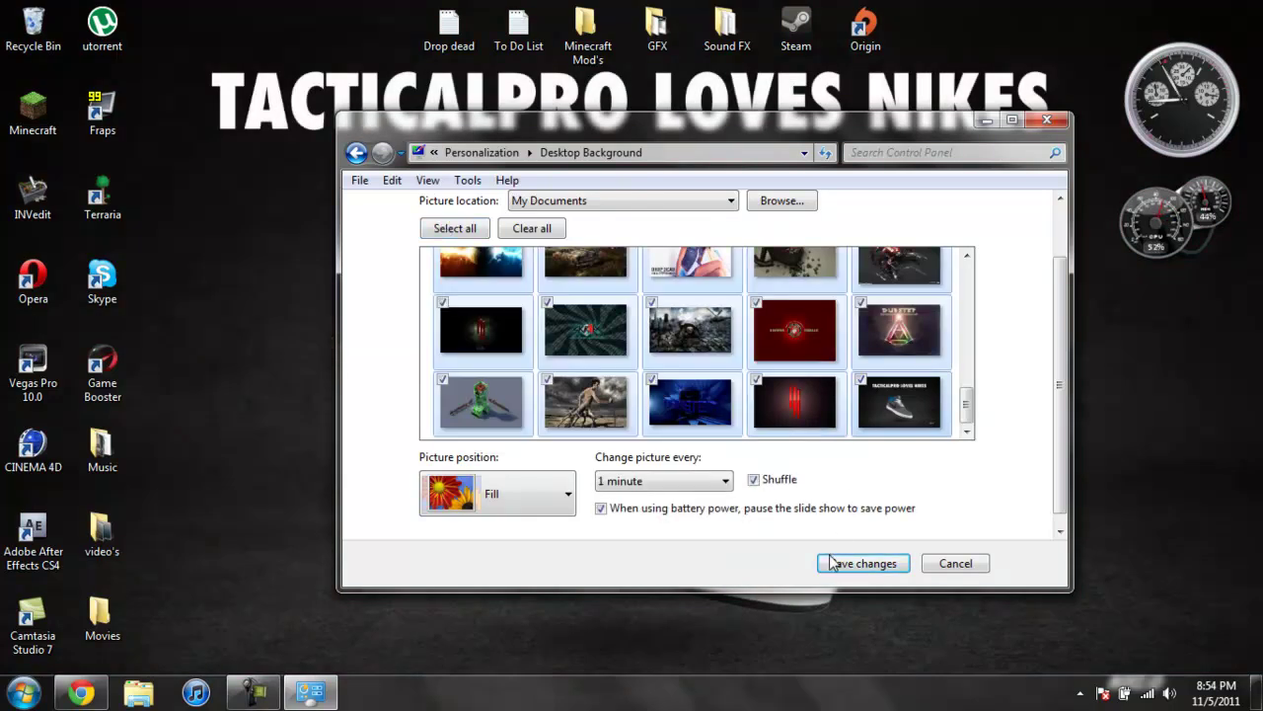
click(630, 484)
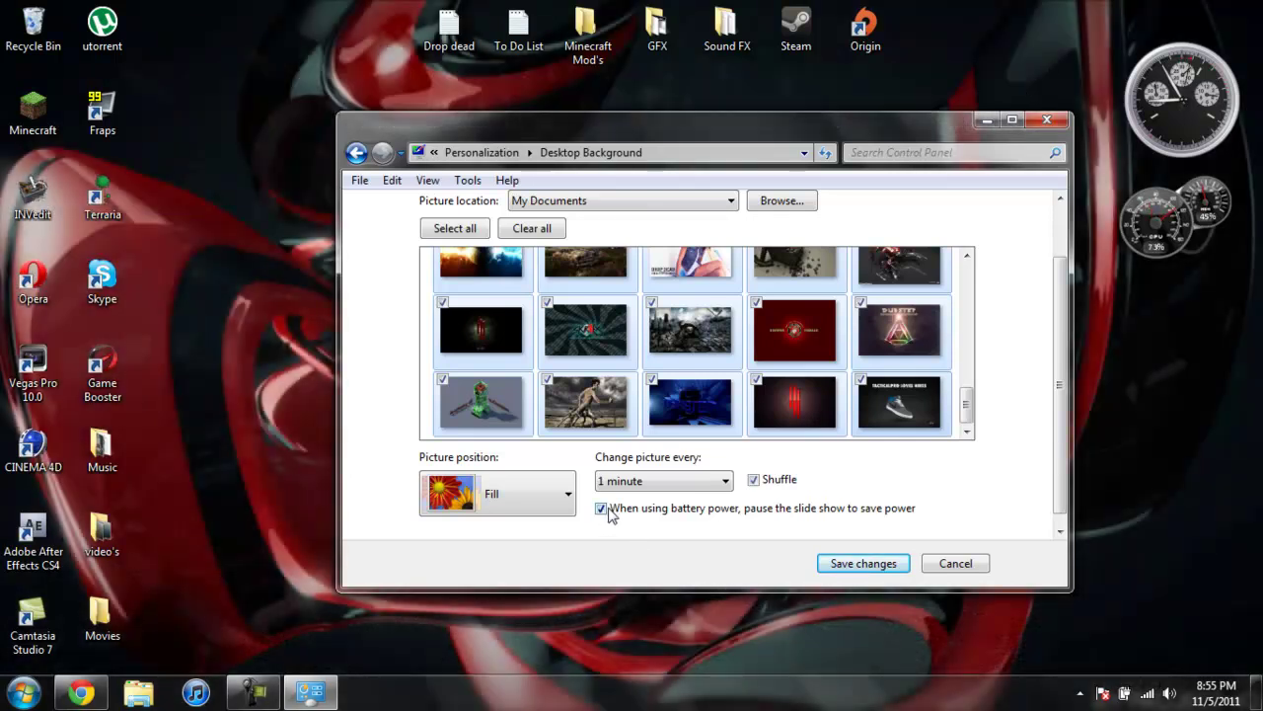
click(896, 405)
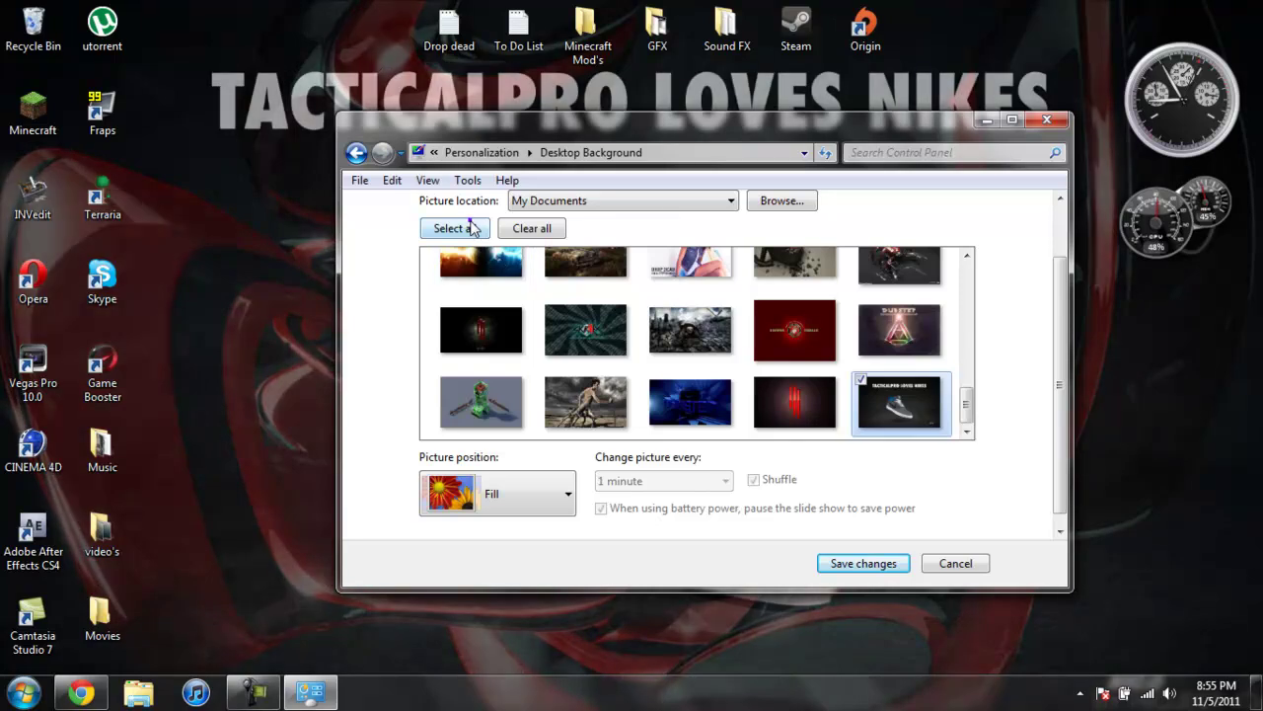
click(459, 227)
click(848, 563)
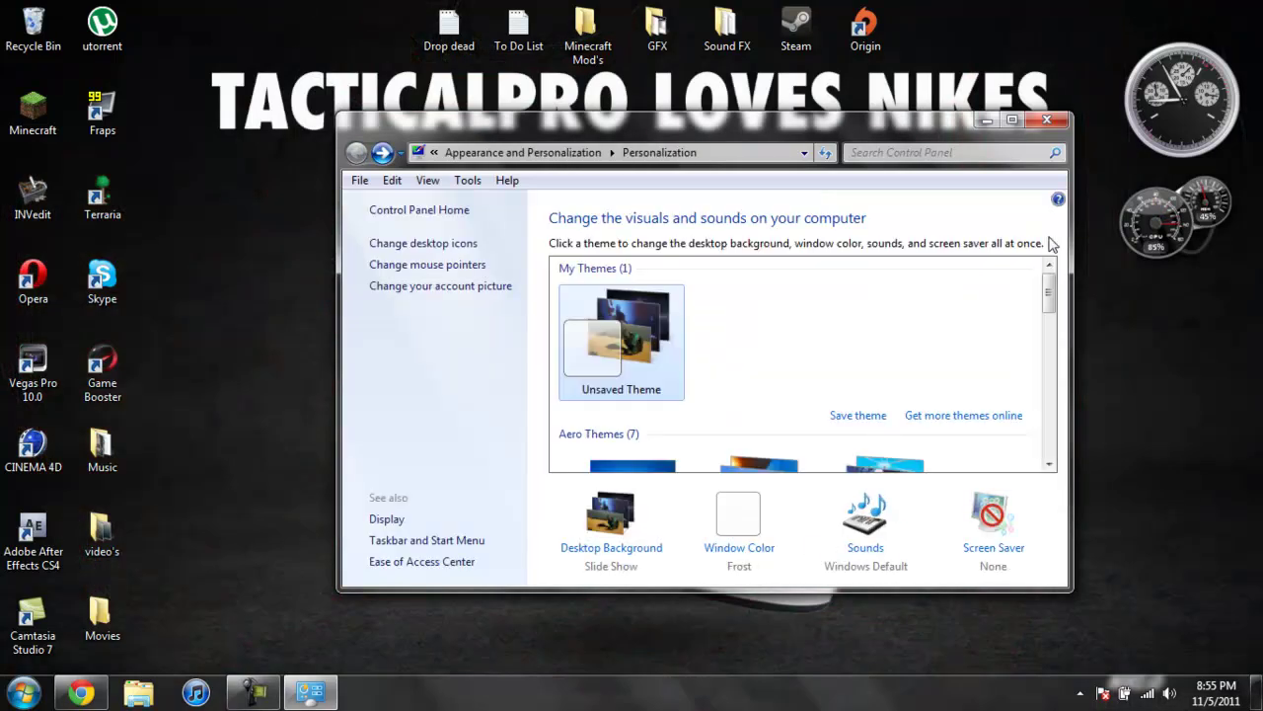
- Close Personalization and skip through four wallpapers with Next desktop background
click(1046, 119)
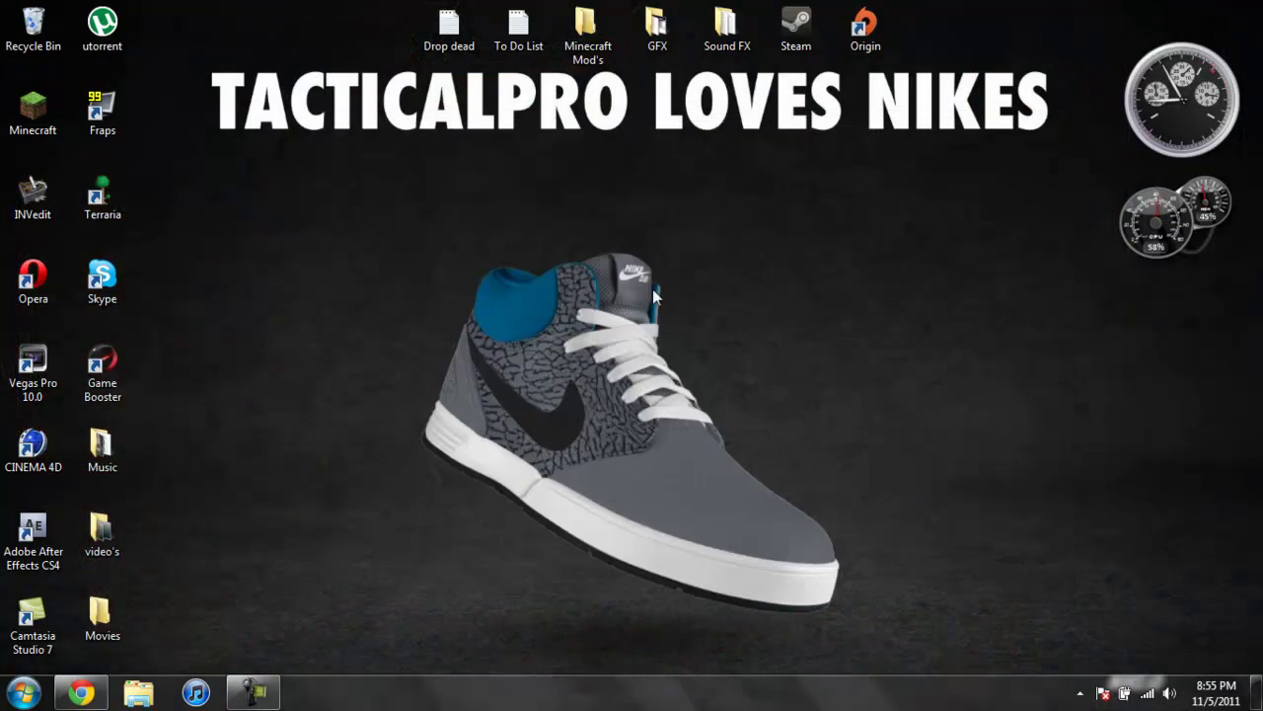
right_click(527, 233)
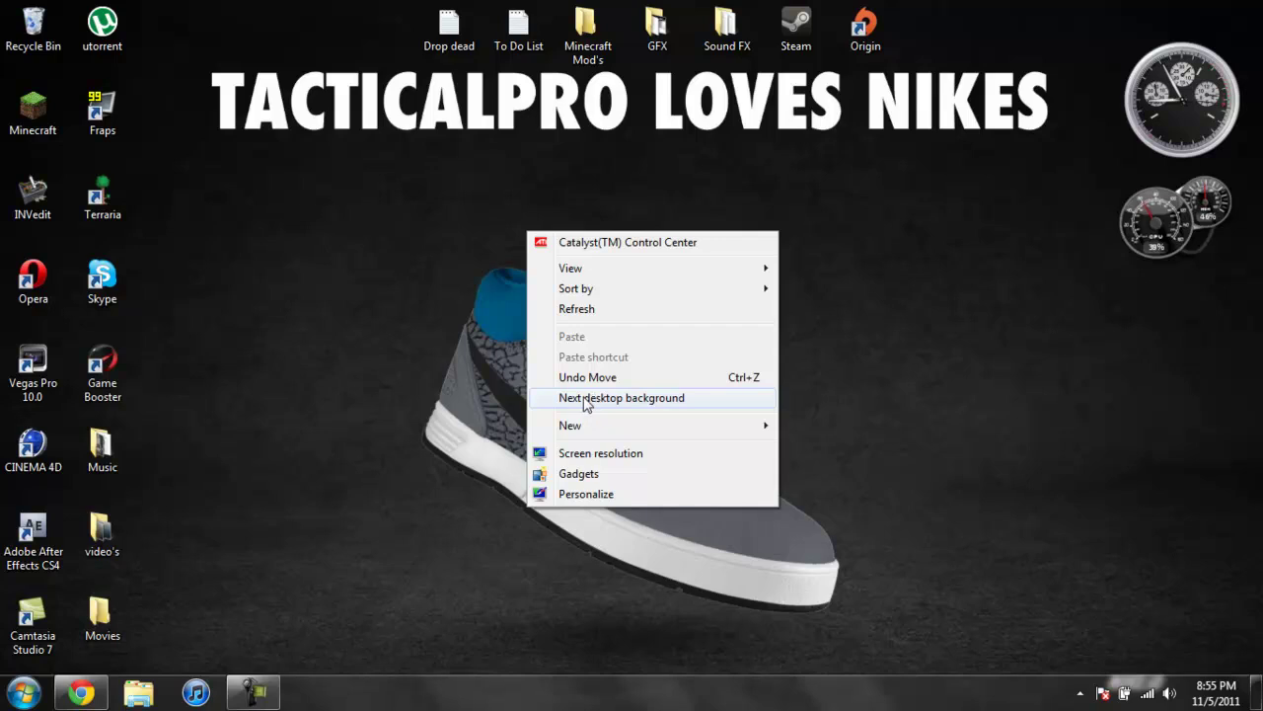
click(582, 405)
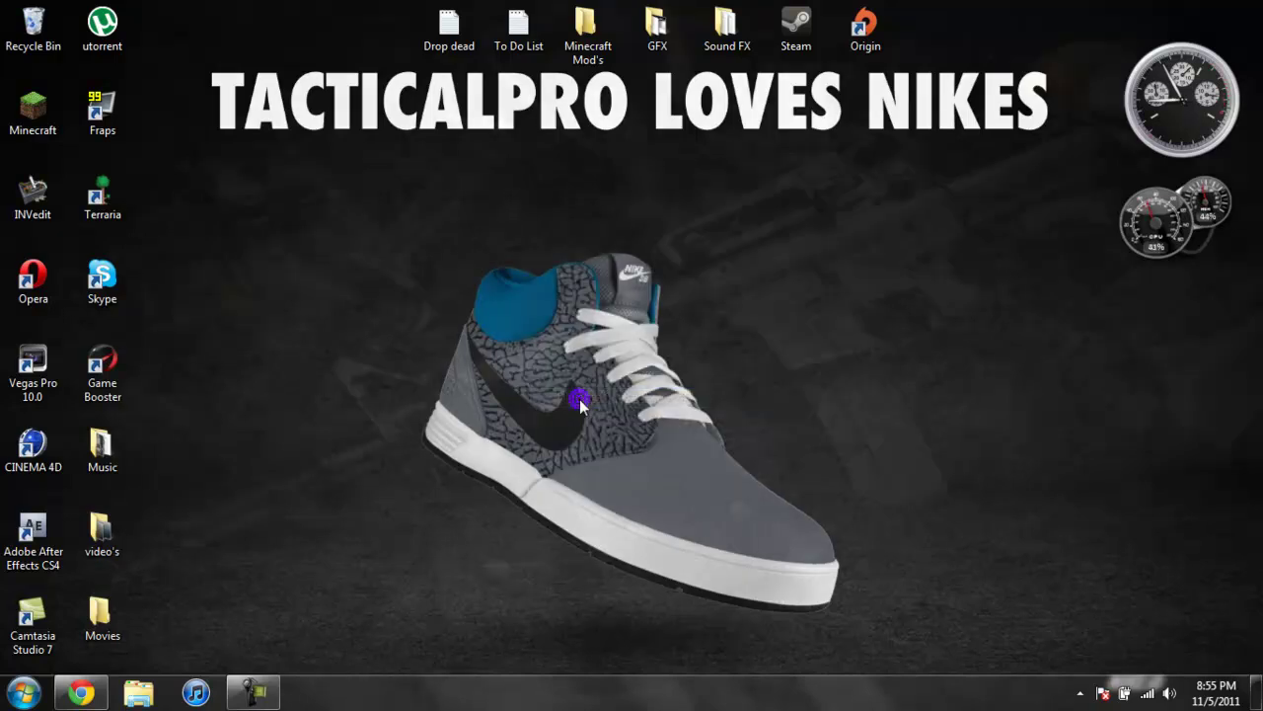
right_click(555, 311)
click(597, 475)
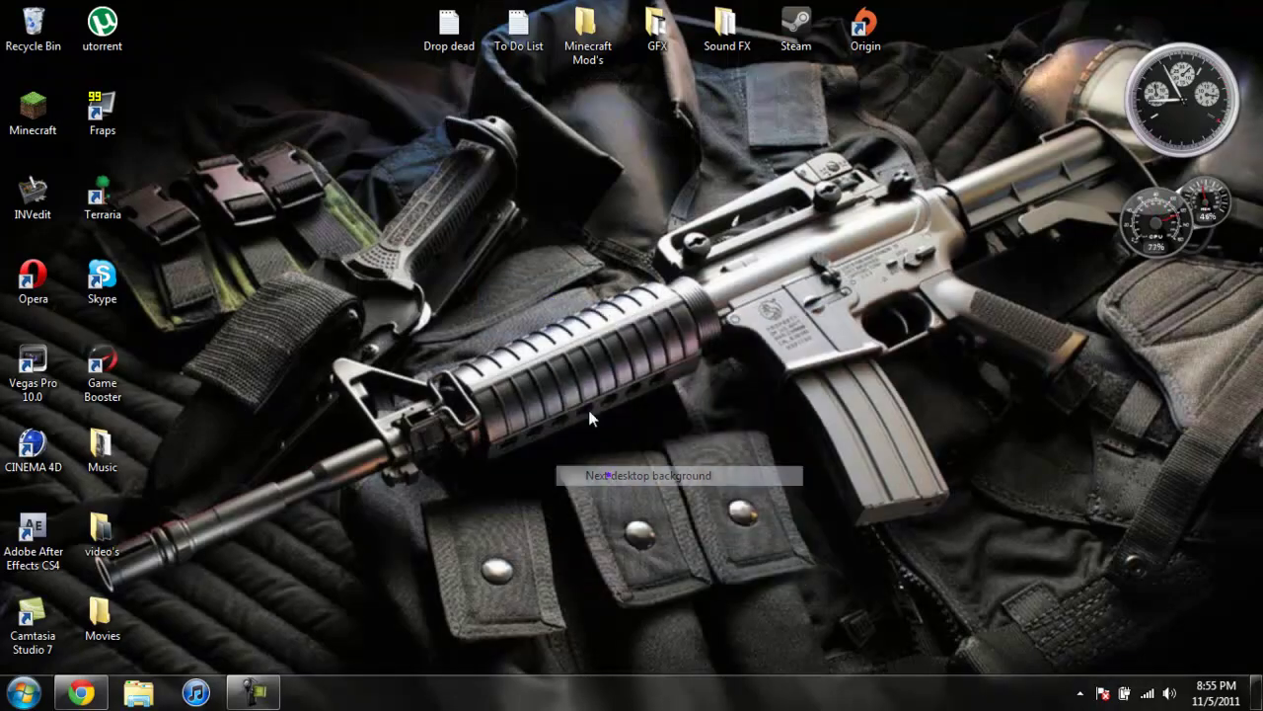
right_click(565, 275)
click(639, 446)
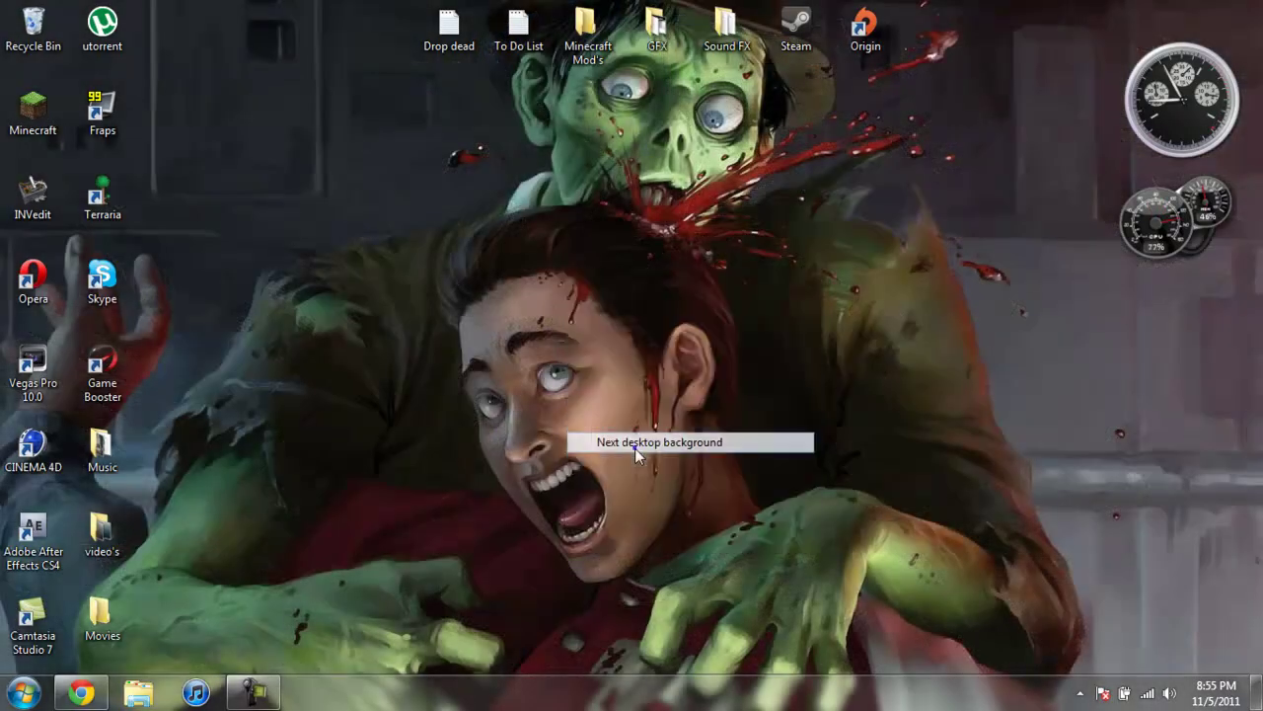
right_click(525, 259)
click(608, 426)
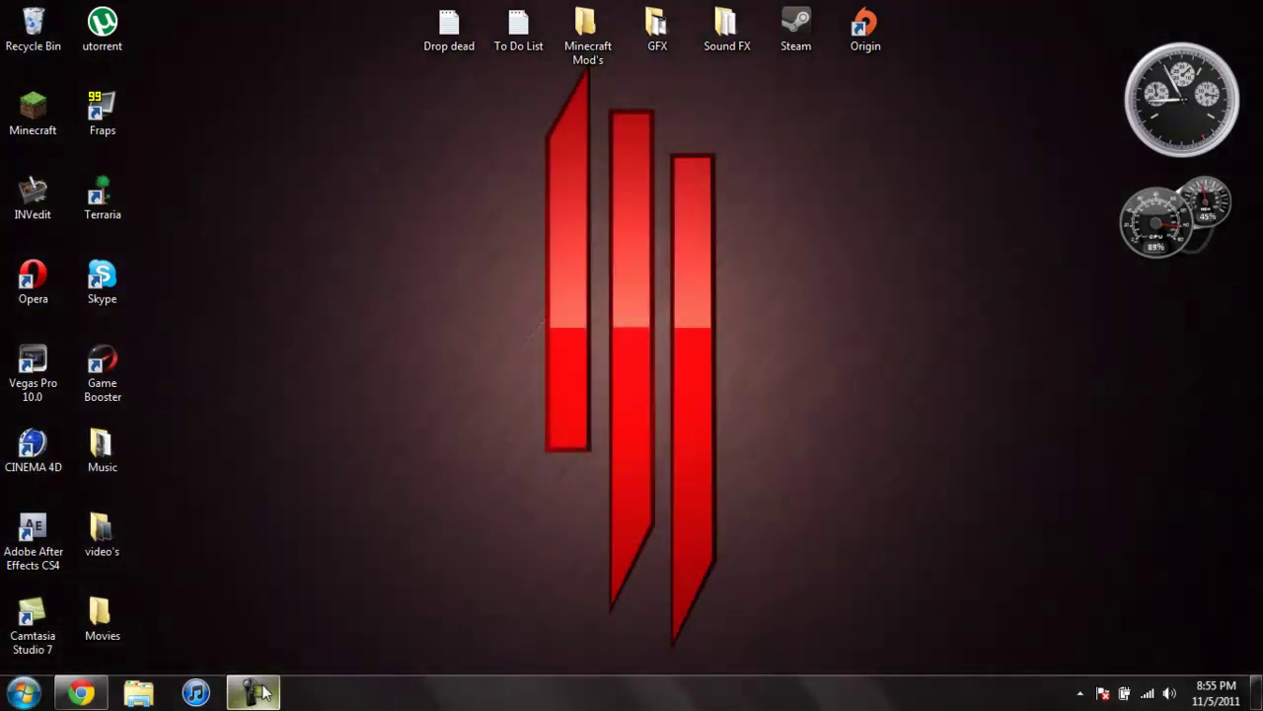
click(261, 685)
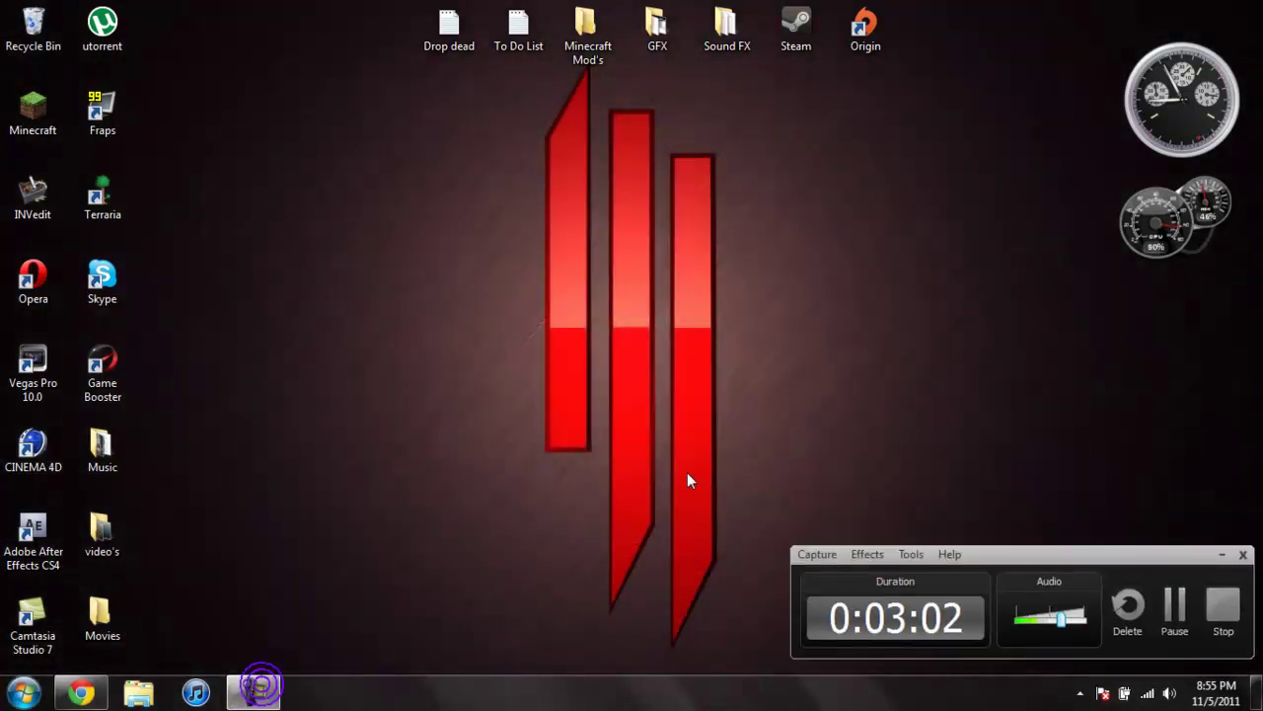